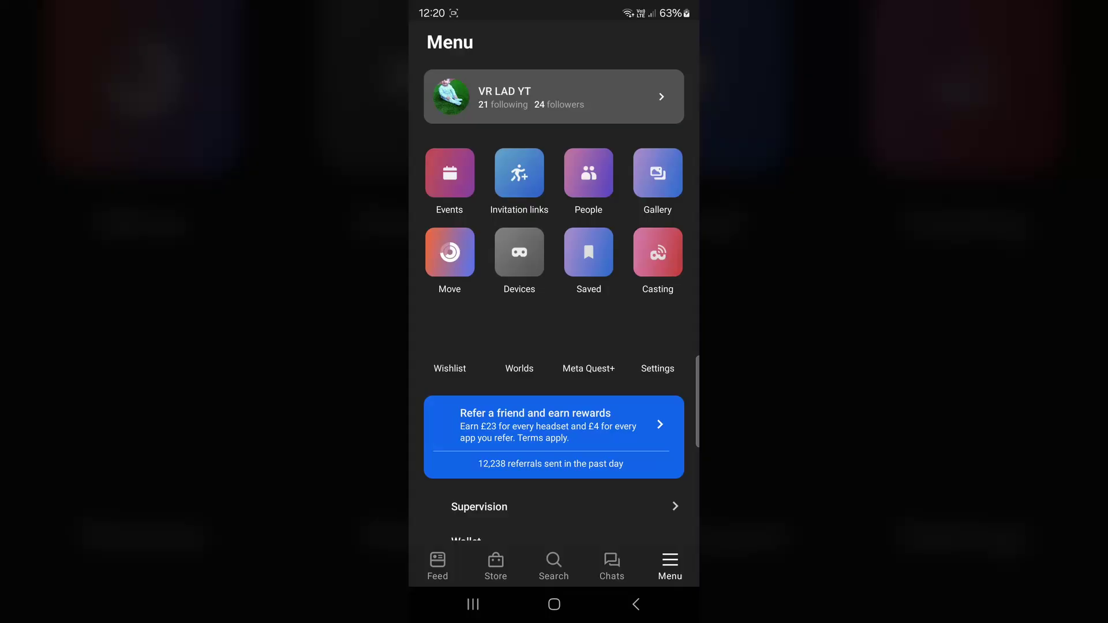
- Check that Debug mode is on in the Meta Quest 3's Developer settings in Meta Horizon
click(502, 171)
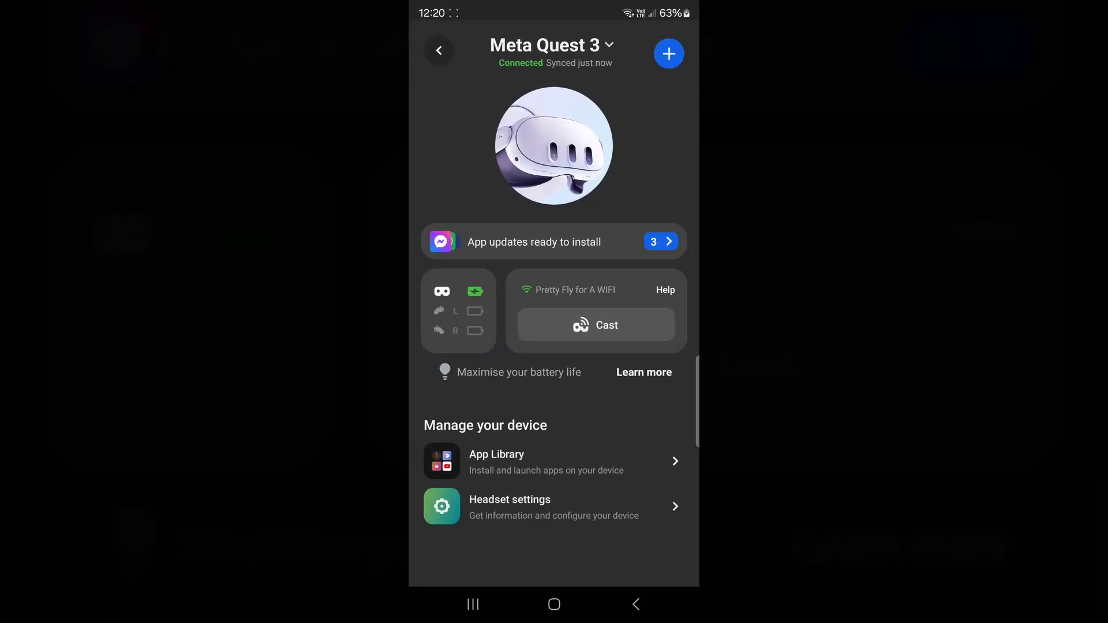
click(674, 506)
click(543, 225)
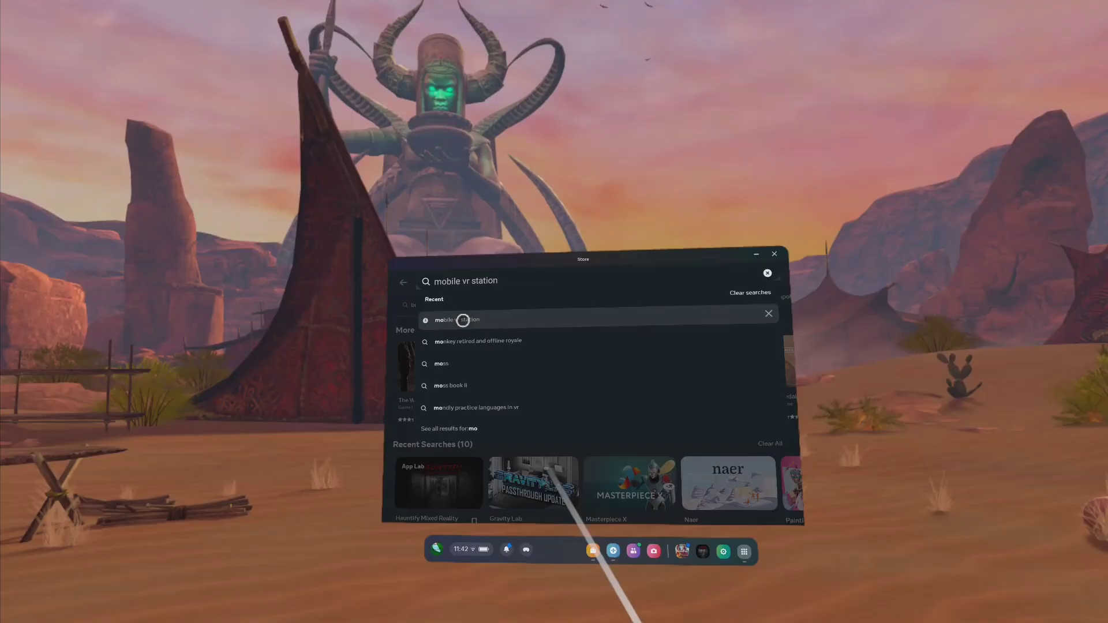
- Find Mobile VR Station in the headset Store and open its page, dismissing the App Lab notice
click(463, 320)
click(502, 358)
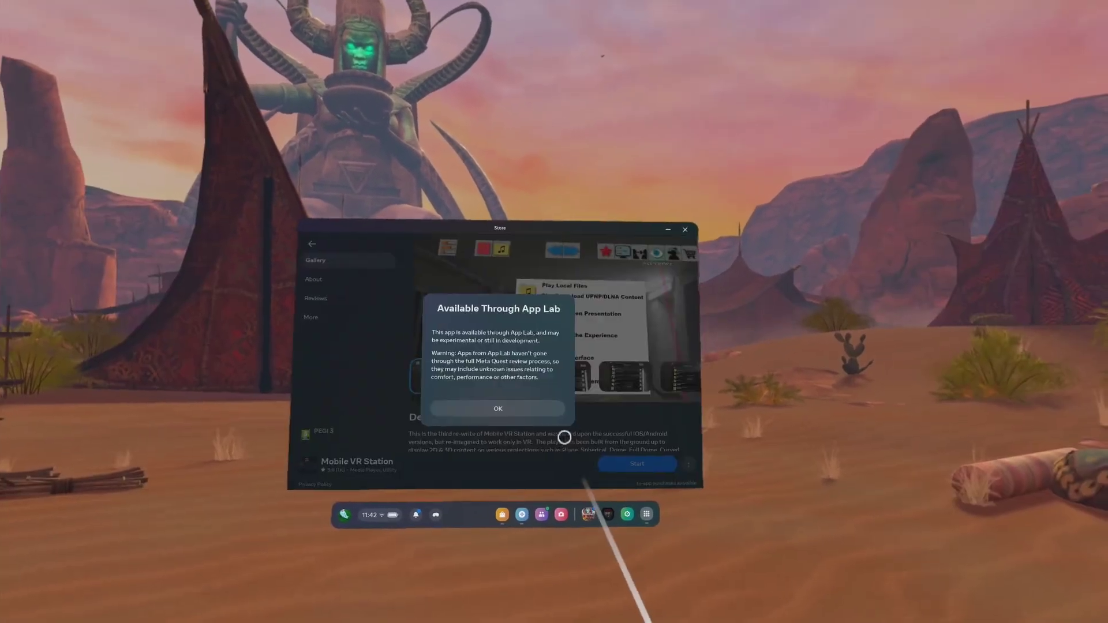
click(498, 409)
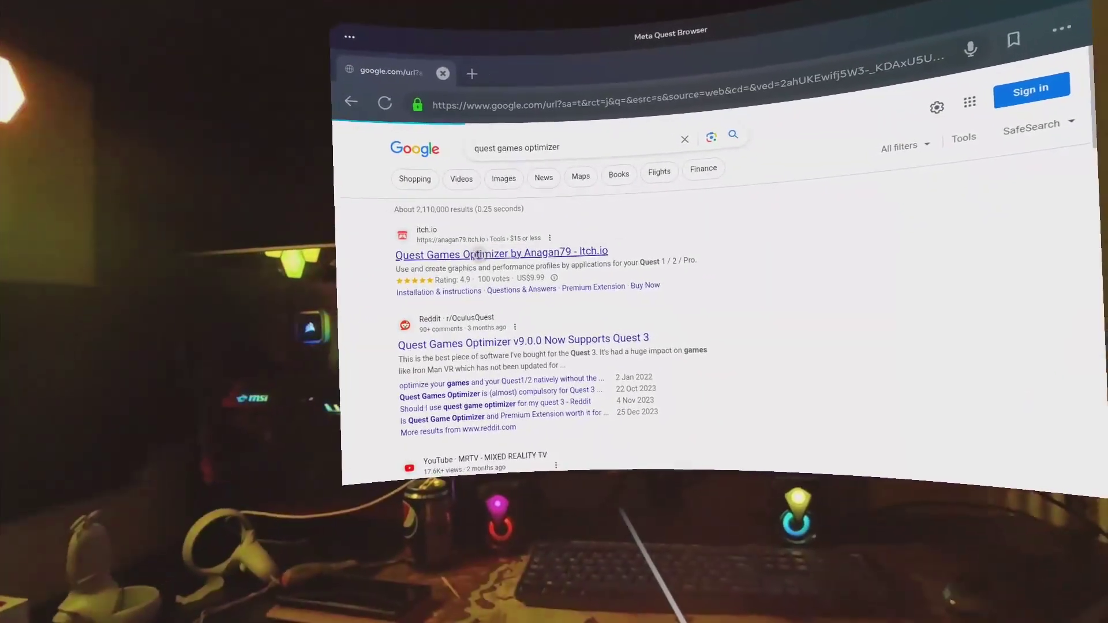
- Download QuestGamesOptimizer_9.3.0.apk from the Quest Games Optimizer itch.io page
click(466, 272)
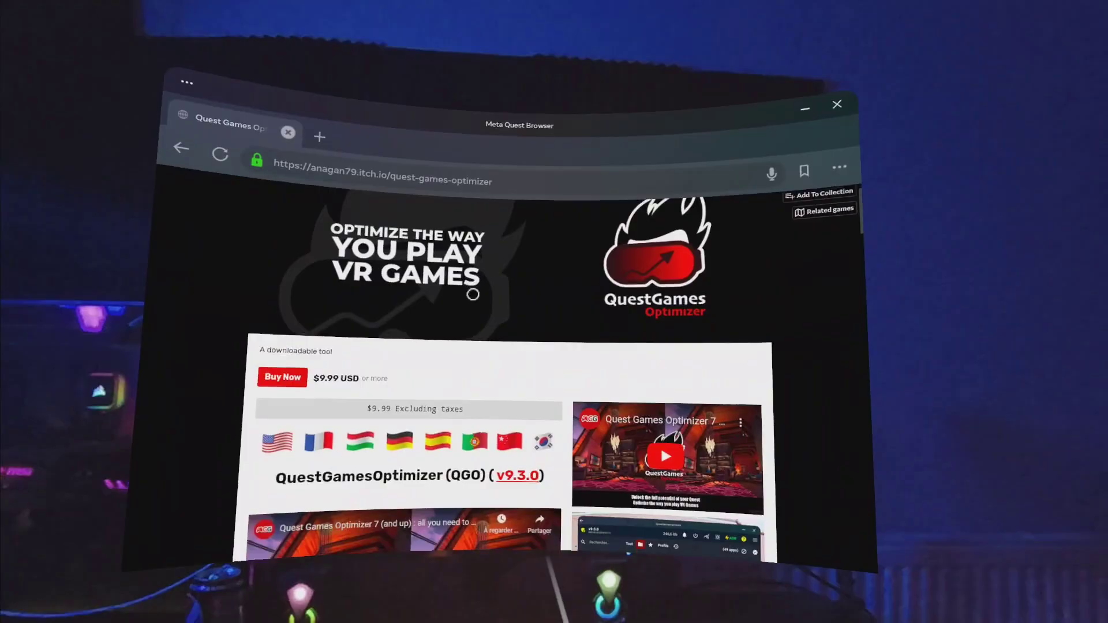
scroll(473, 294, down, 3)
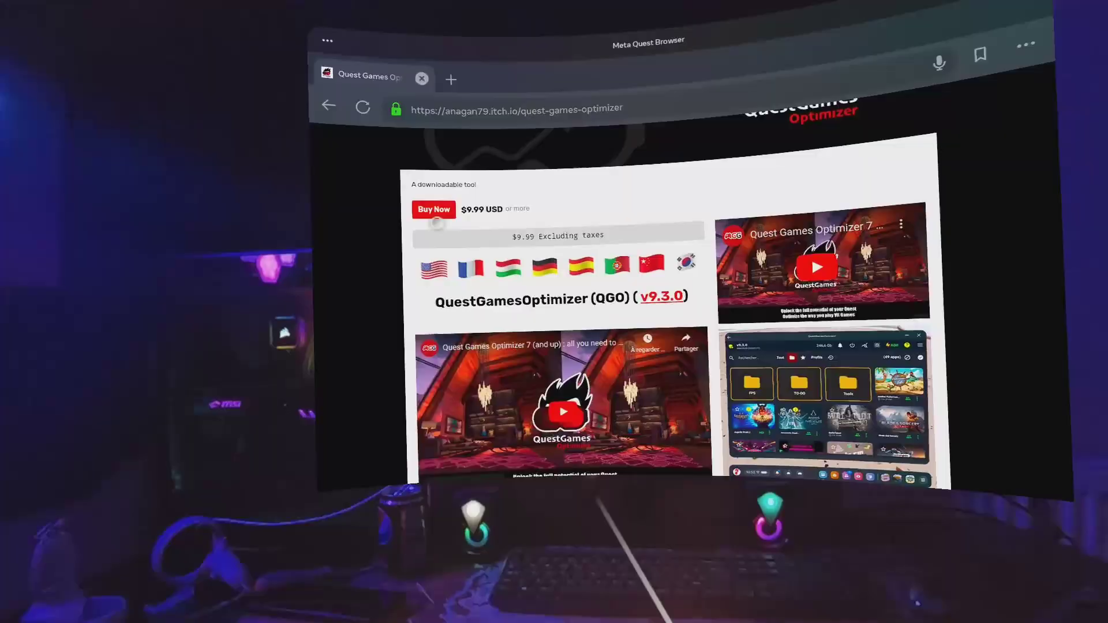
scroll(489, 316, up, 3)
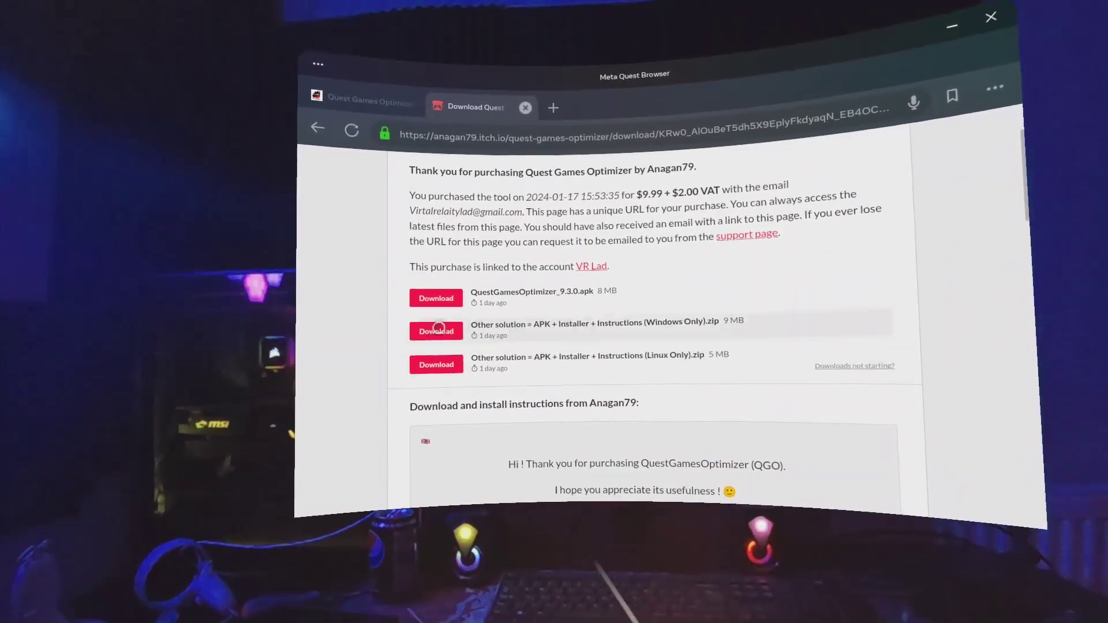
click(444, 298)
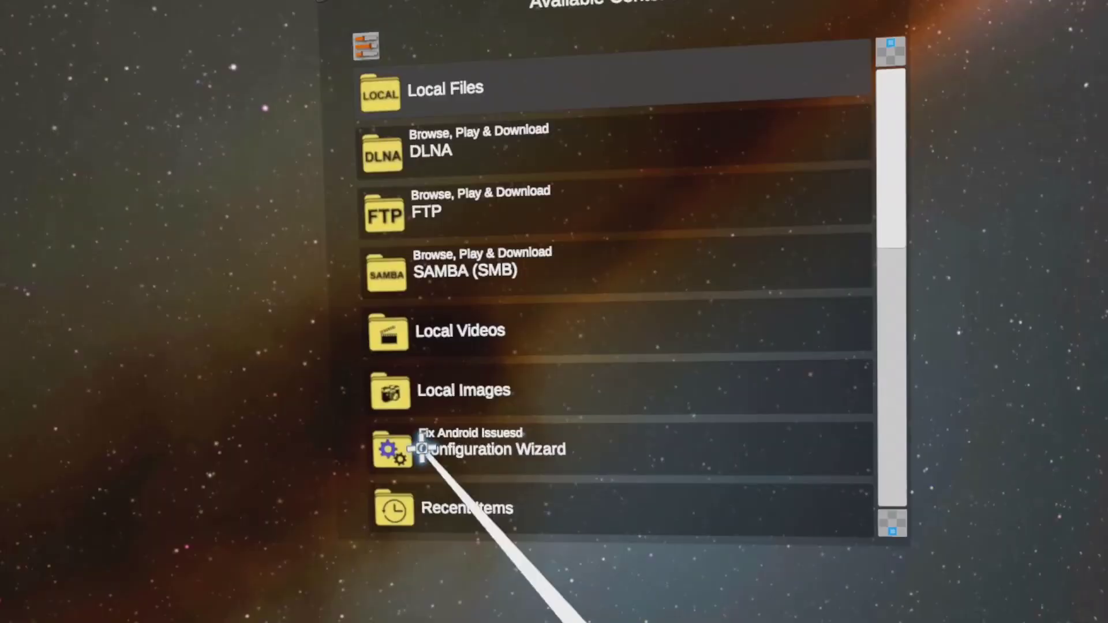
- Run Configuration Wizard > Show All Options > Configure Scoped Storage, then Step 1: Request Access
click(487, 453)
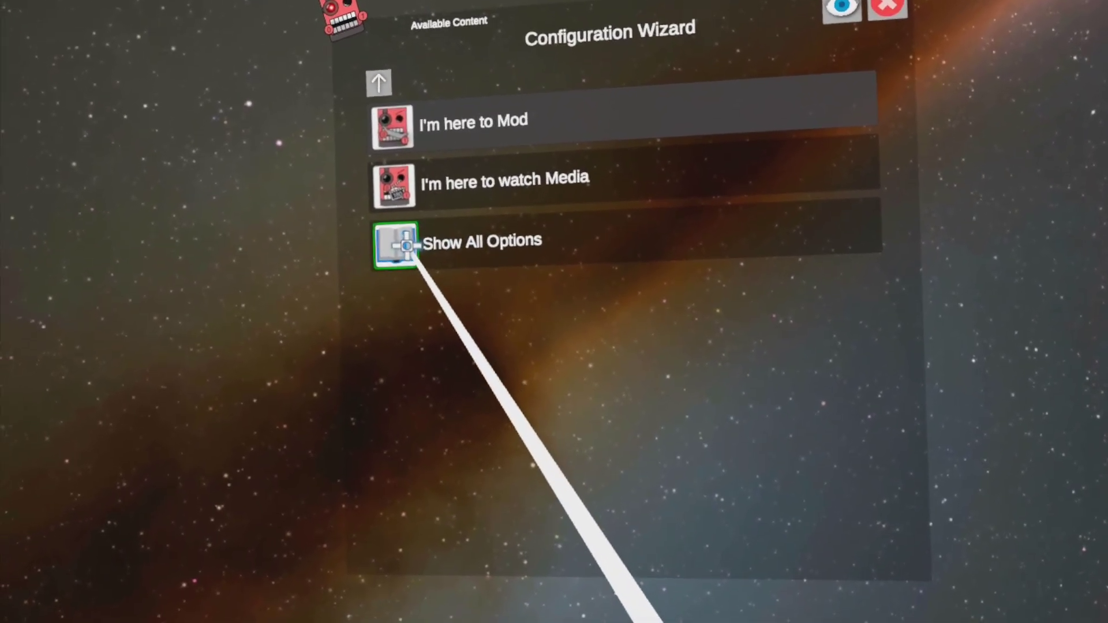
click(422, 250)
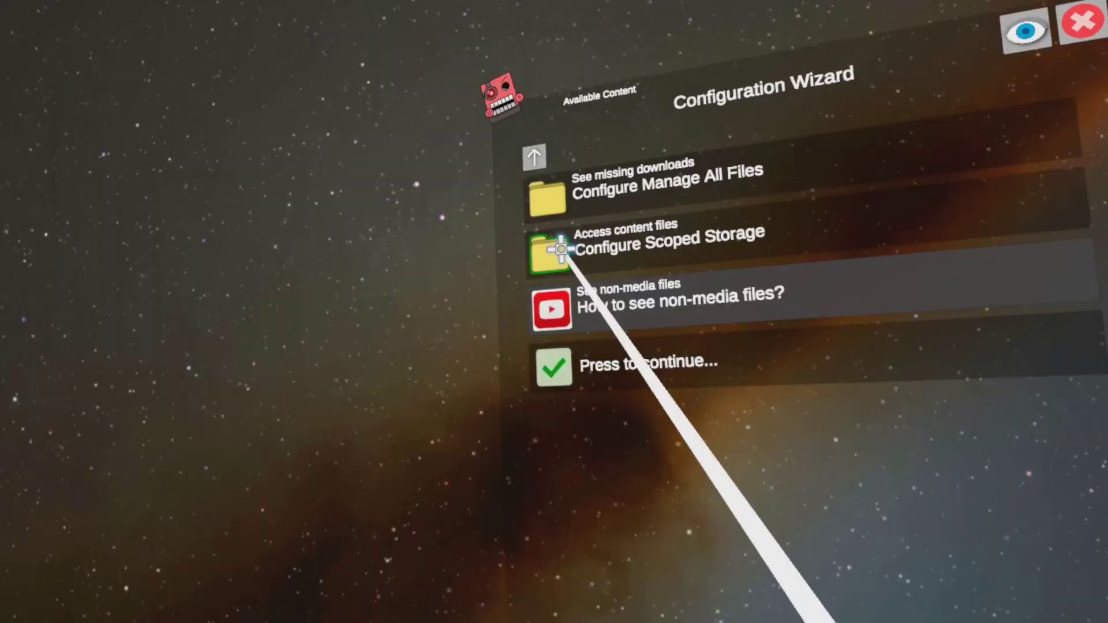
click(561, 249)
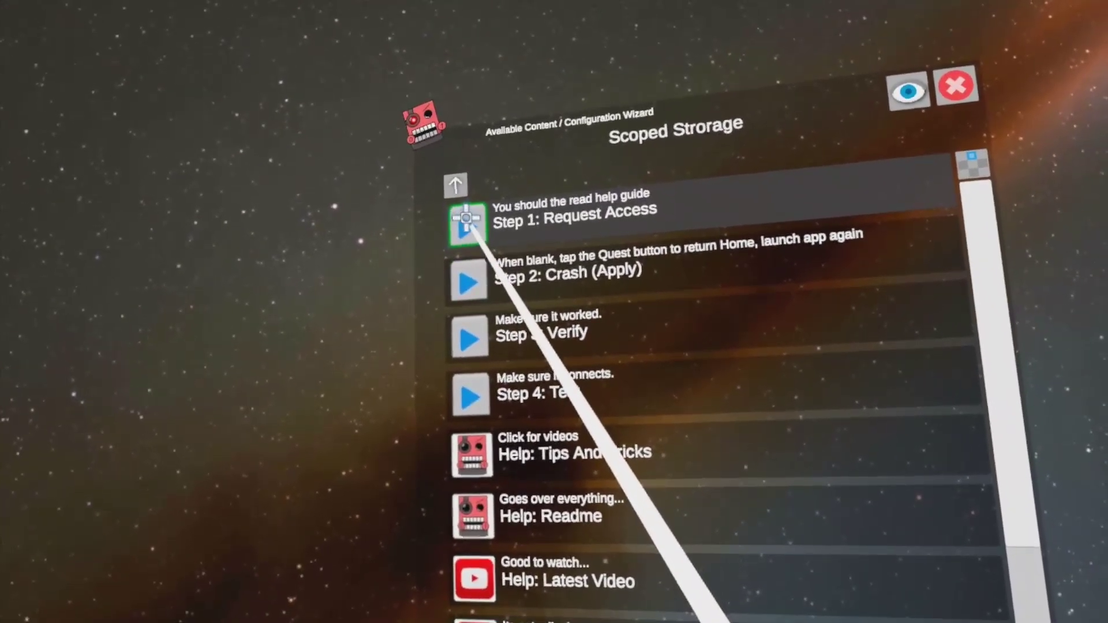
click(465, 216)
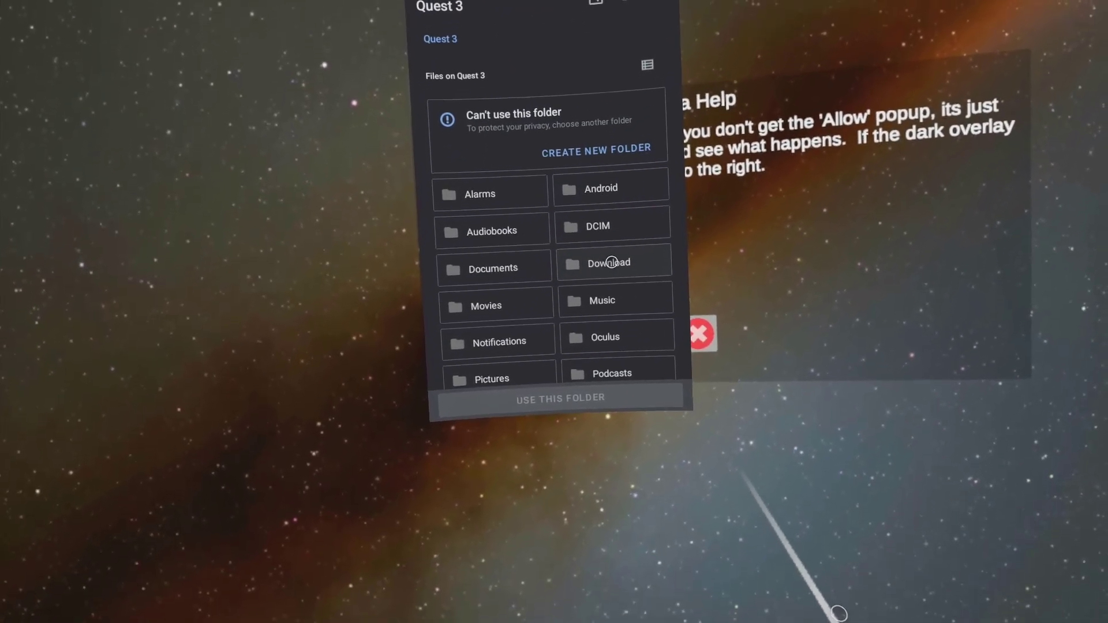
- Install the QuestGamesOptimizer APK from the Download folder, accepting the unknown-apps warning
click(608, 277)
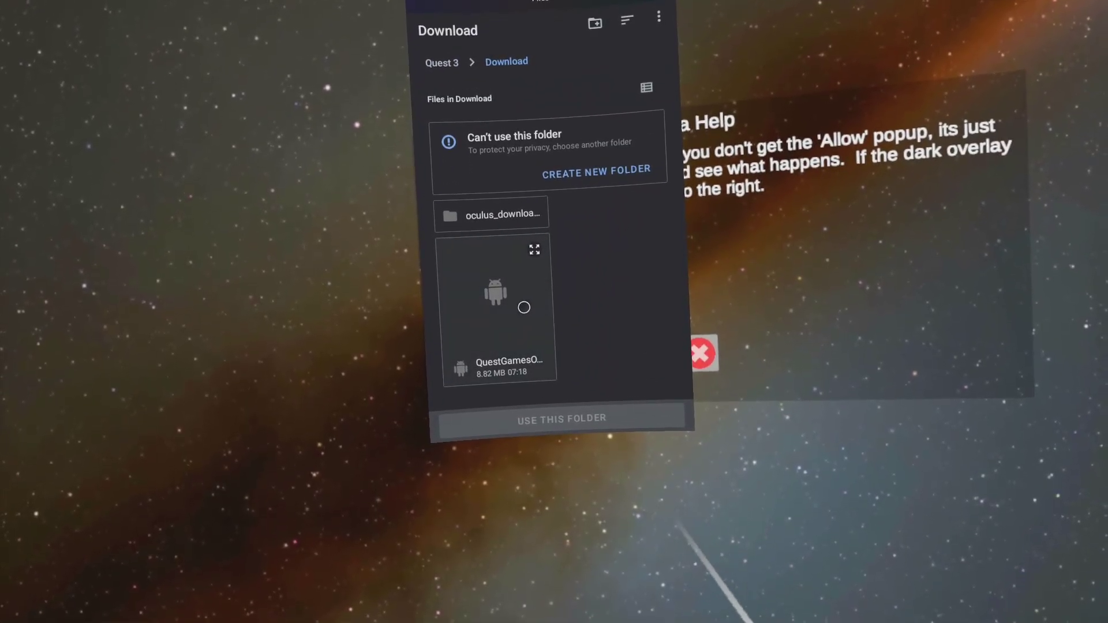
click(523, 307)
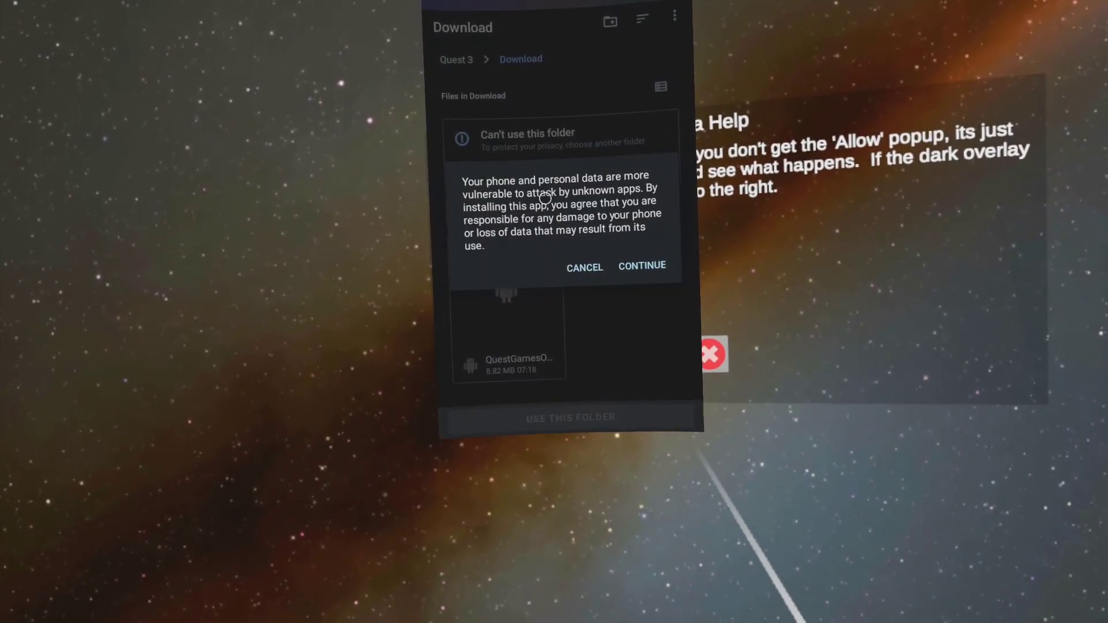
click(639, 266)
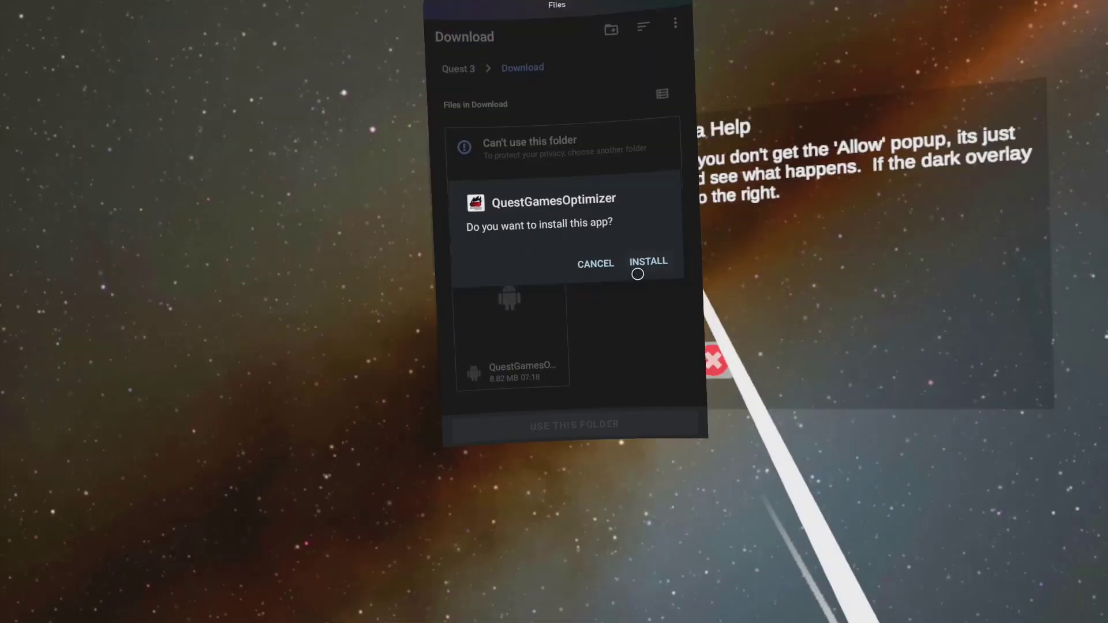
click(629, 264)
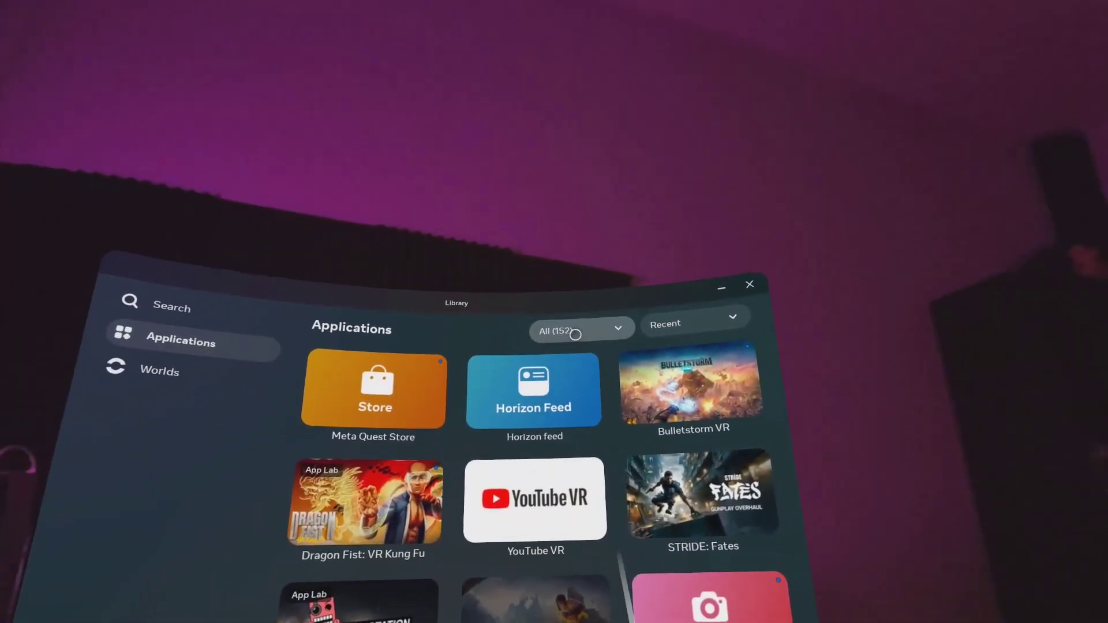
- Filter the Library to Unknown sources apps to bring up QuestGamesOptimizer
click(573, 326)
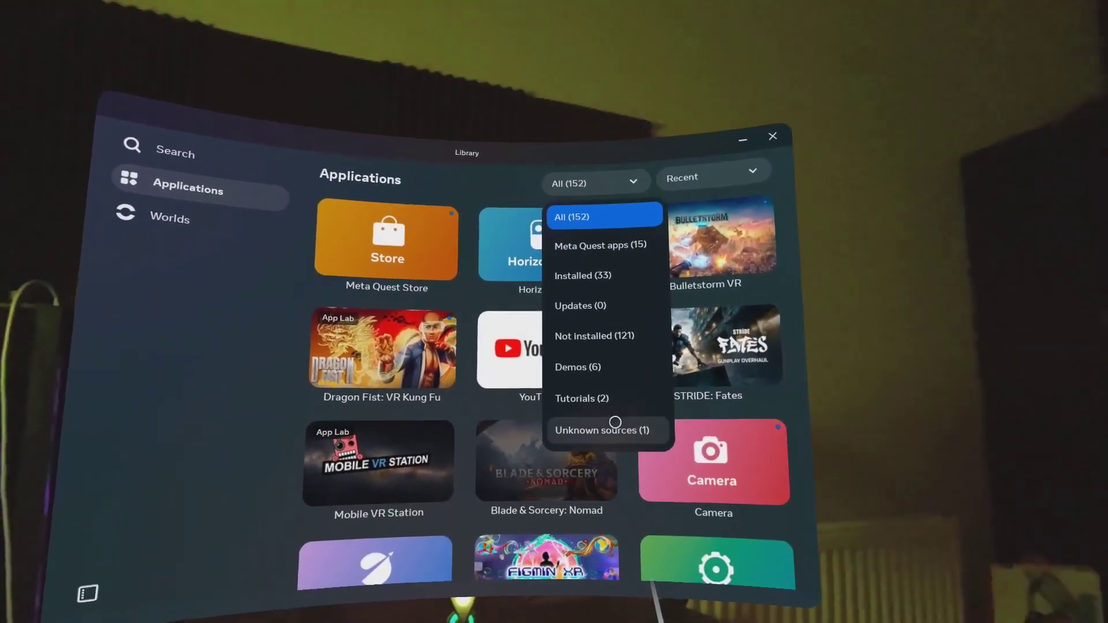
click(610, 425)
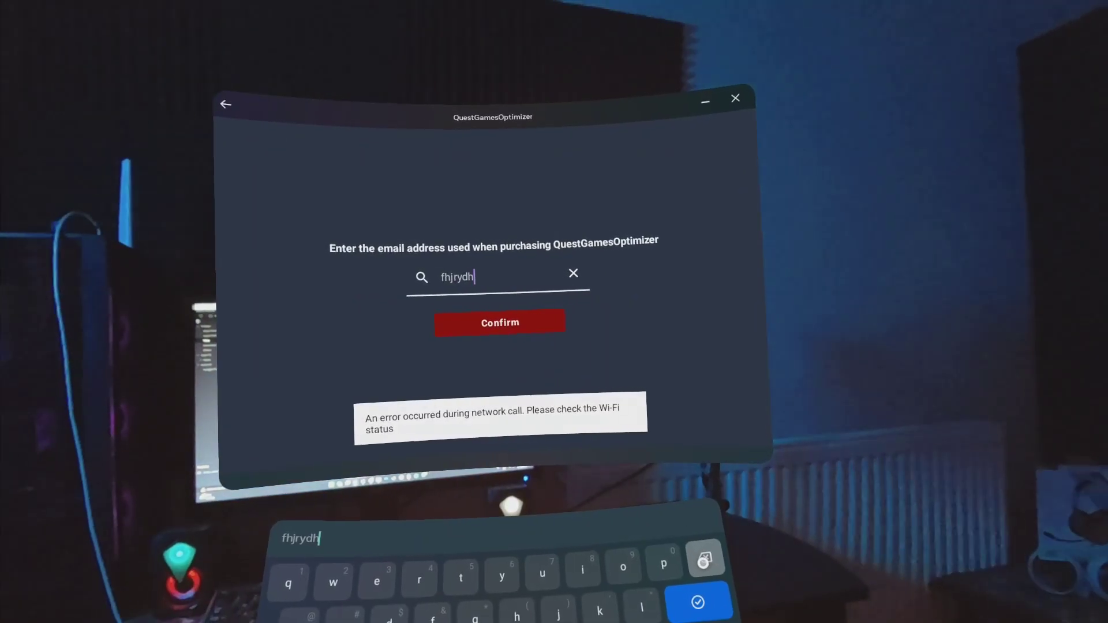
text(fhjrydh)
- Clear the entered purchase e-mail after the network error so it can be retyped
click(702, 558)
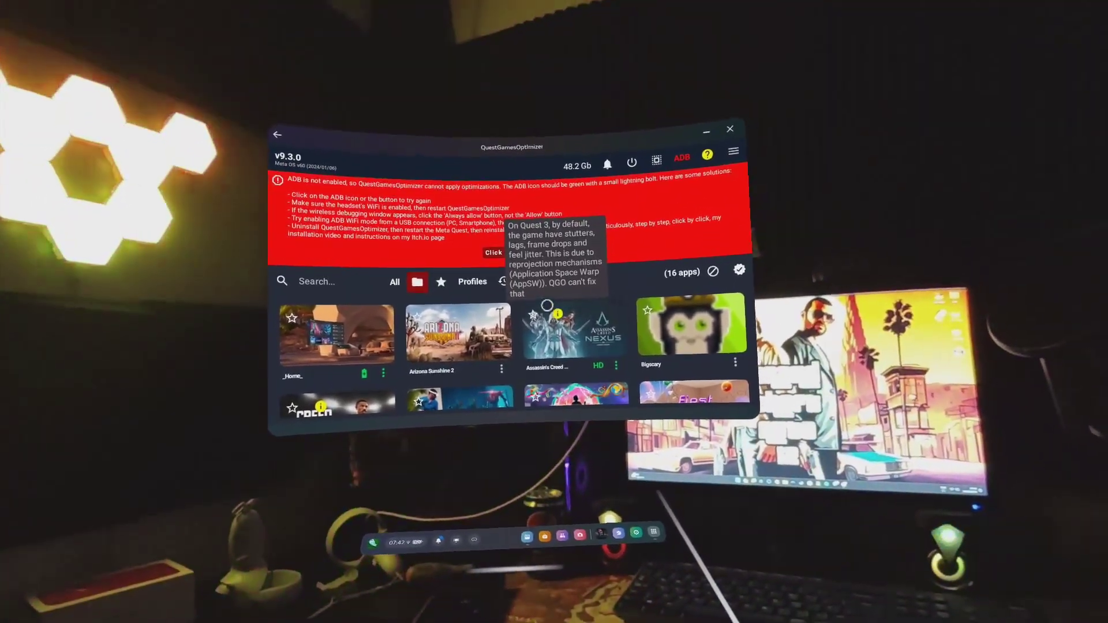
- Enable Auto detection in General settings by allowing QuestGamesOptimizer full Accessibility control, then return
scroll(519, 358, down, 5)
scroll(565, 347, up, 5)
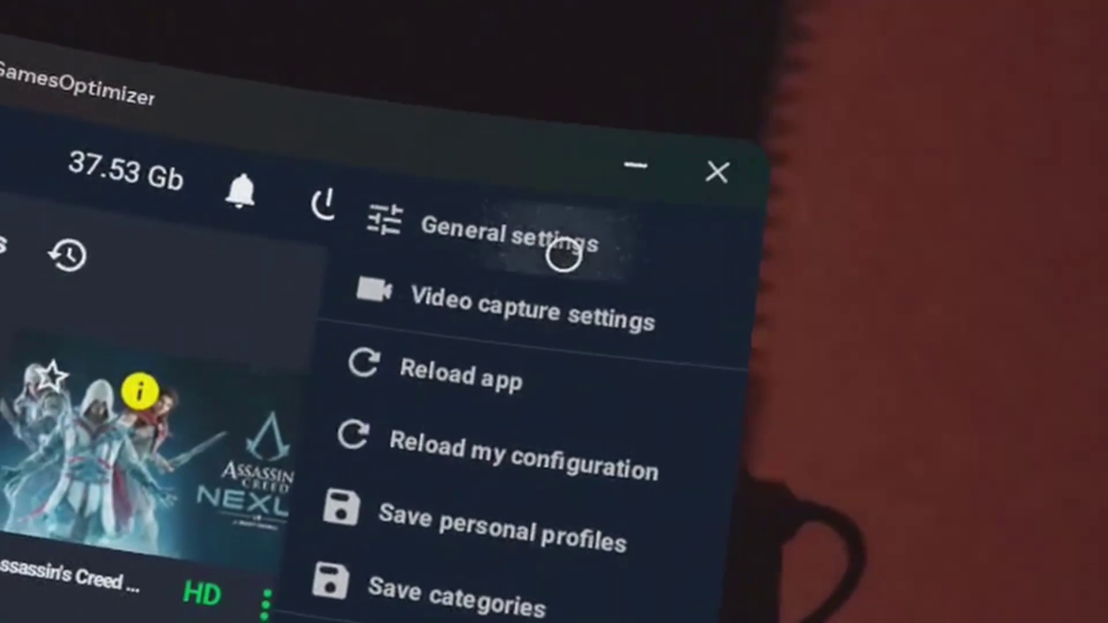
click(564, 242)
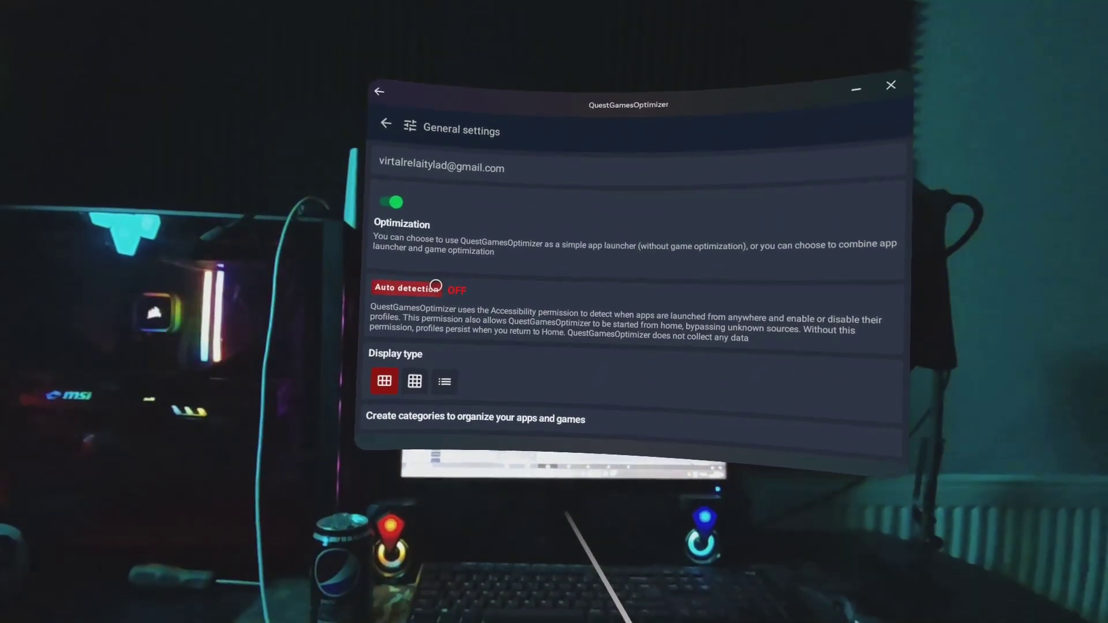
click(412, 308)
click(388, 297)
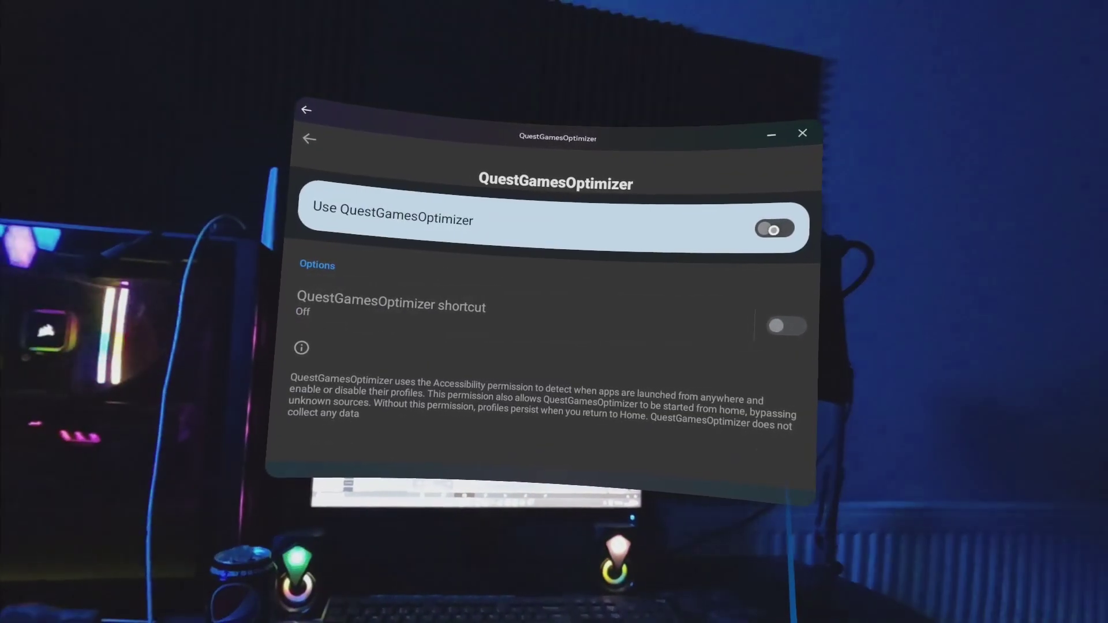
click(765, 225)
click(539, 422)
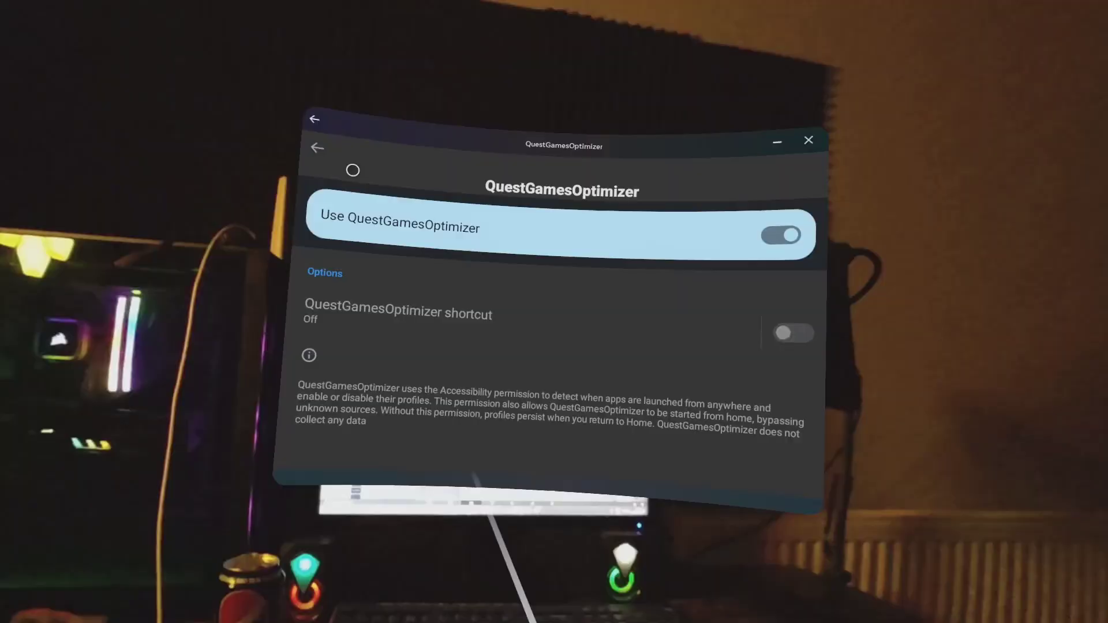
click(325, 154)
click(334, 149)
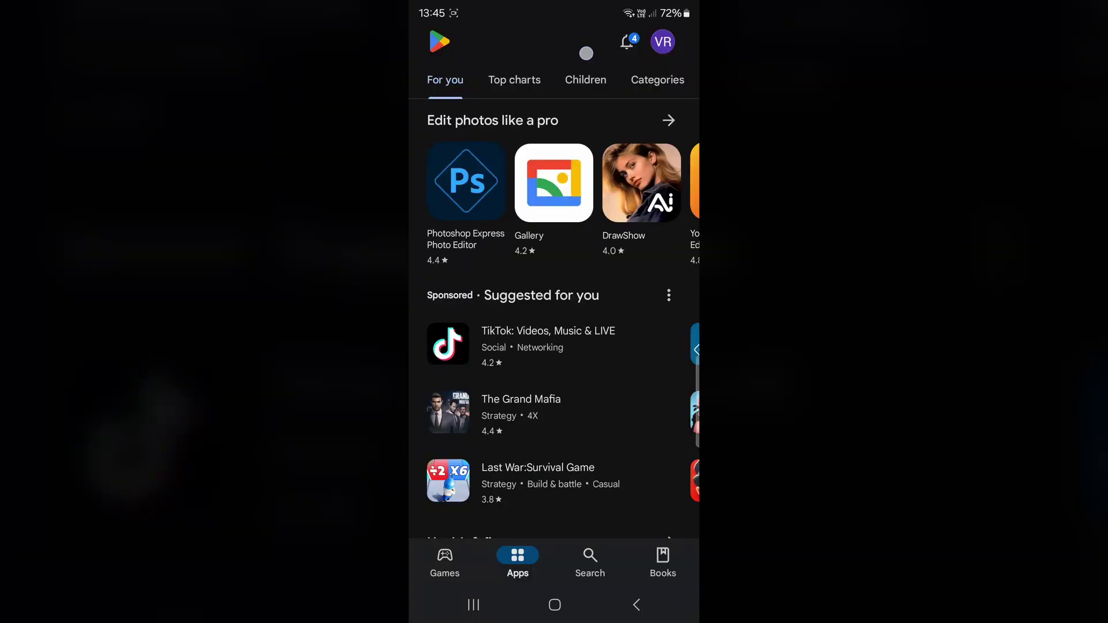
- Search the phone's Play Store for SideQuest
click(522, 30)
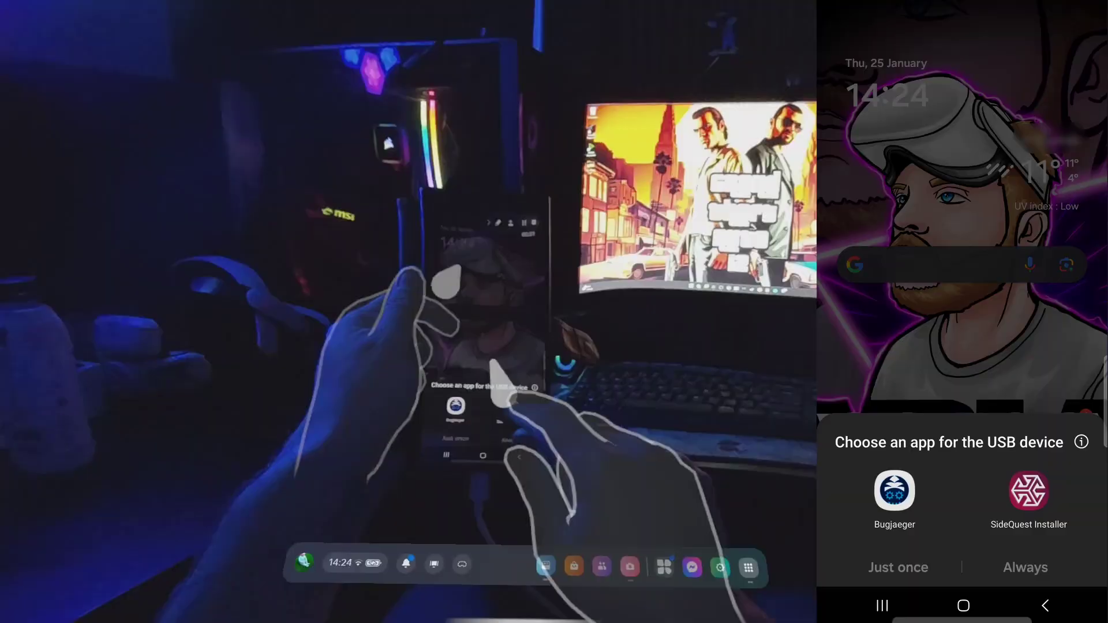
- Use SideQuest Installer for the USB device and allow USB debugging on the headset
click(1028, 491)
click(1025, 568)
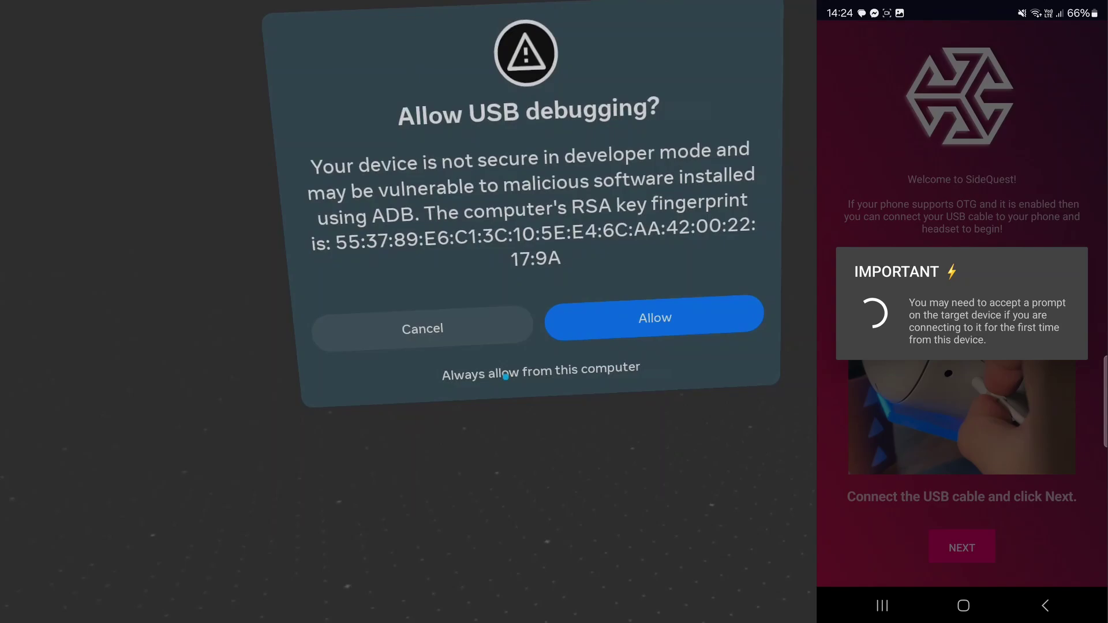
click(654, 317)
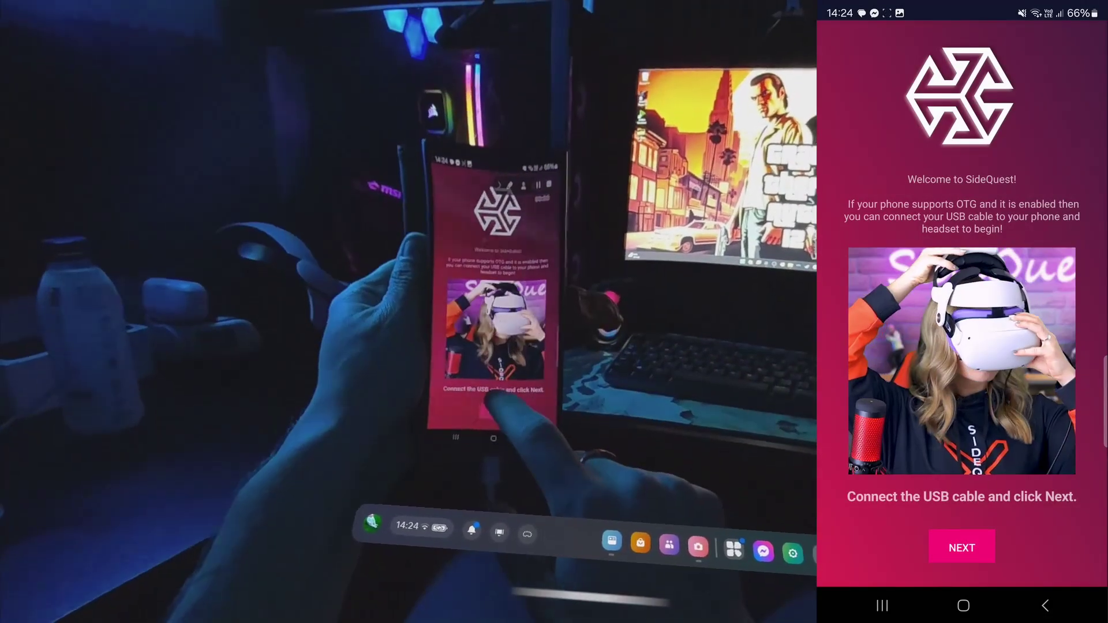
- Connect SideQuest to the headset over WiFi at its IP address and enable wireless ADB
click(962, 546)
click(962, 489)
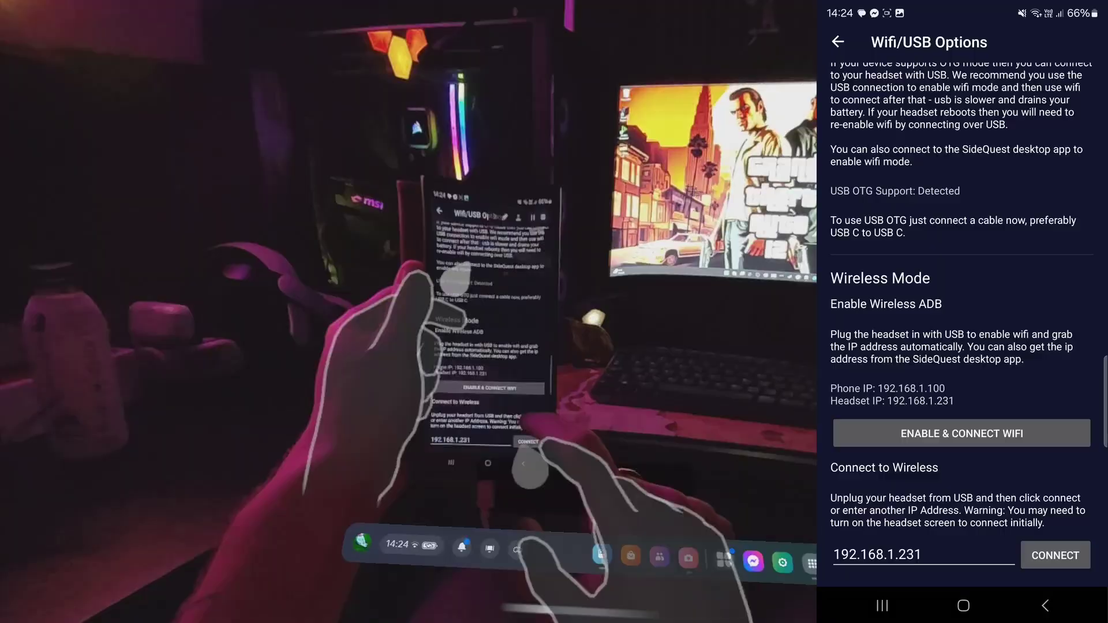
click(1055, 556)
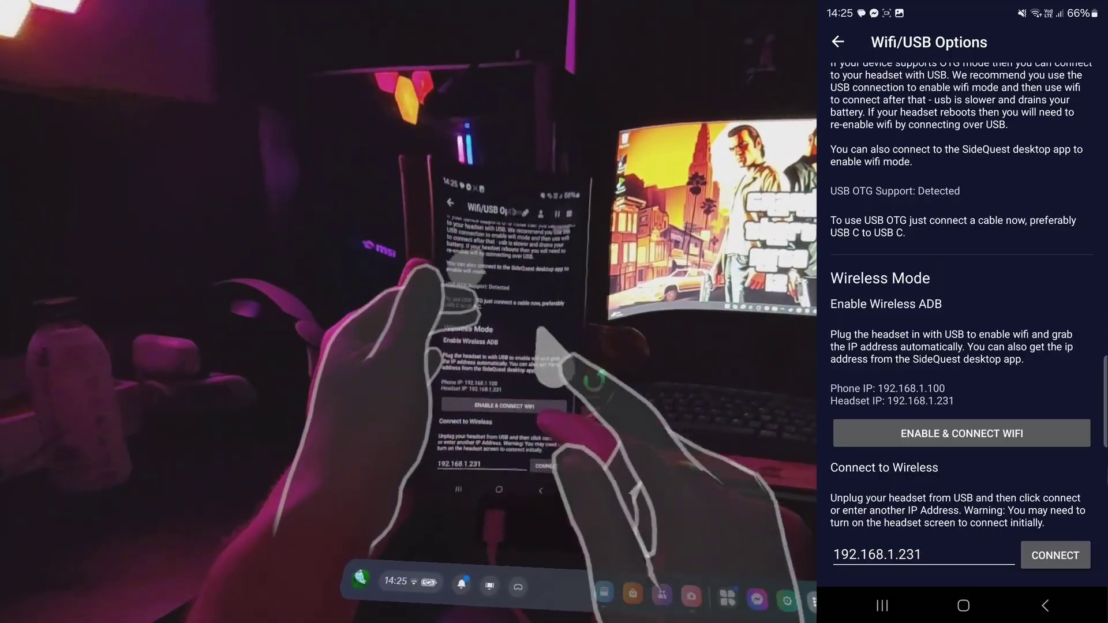
click(961, 434)
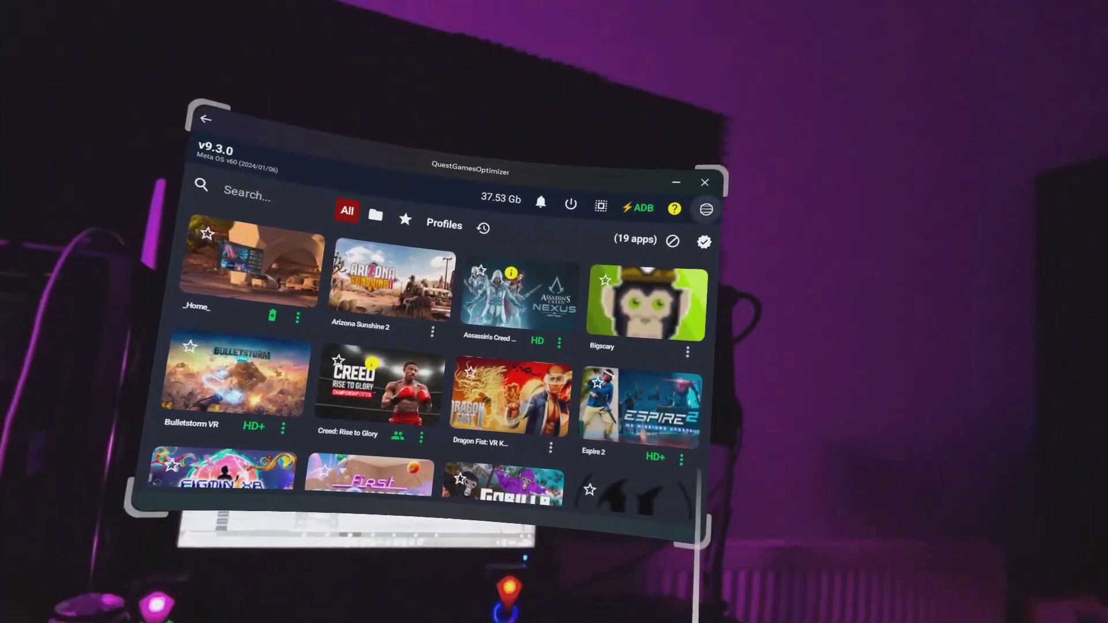
- Open QuestGamesOptimizer's hamburger menu with the ADB icon showing green
click(706, 208)
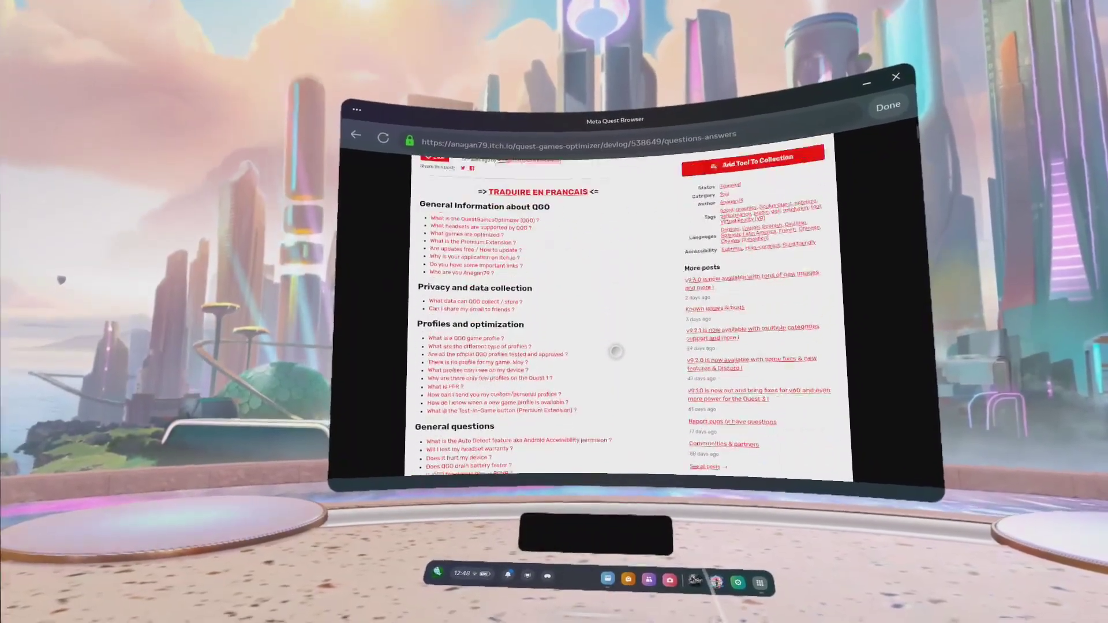
- Scroll the QuestGamesOptimizer itch.io FAQ down through troubleshooting and privacy to the Profiles and optimizations section
scroll(616, 351, down, 10)
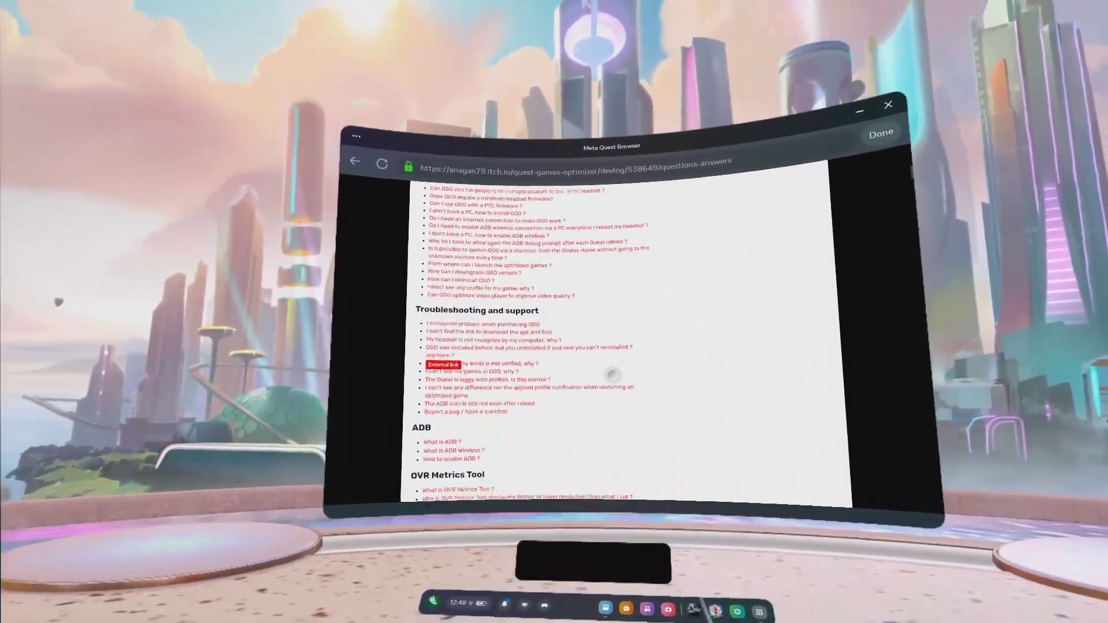
scroll(608, 333, down, 3)
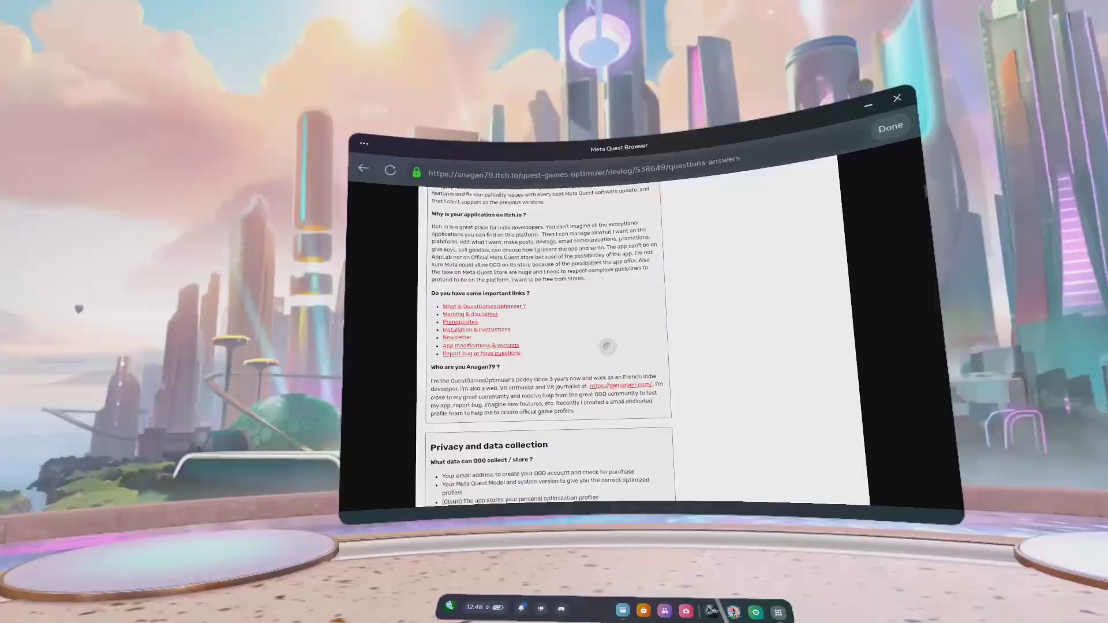
scroll(606, 344, down, 2)
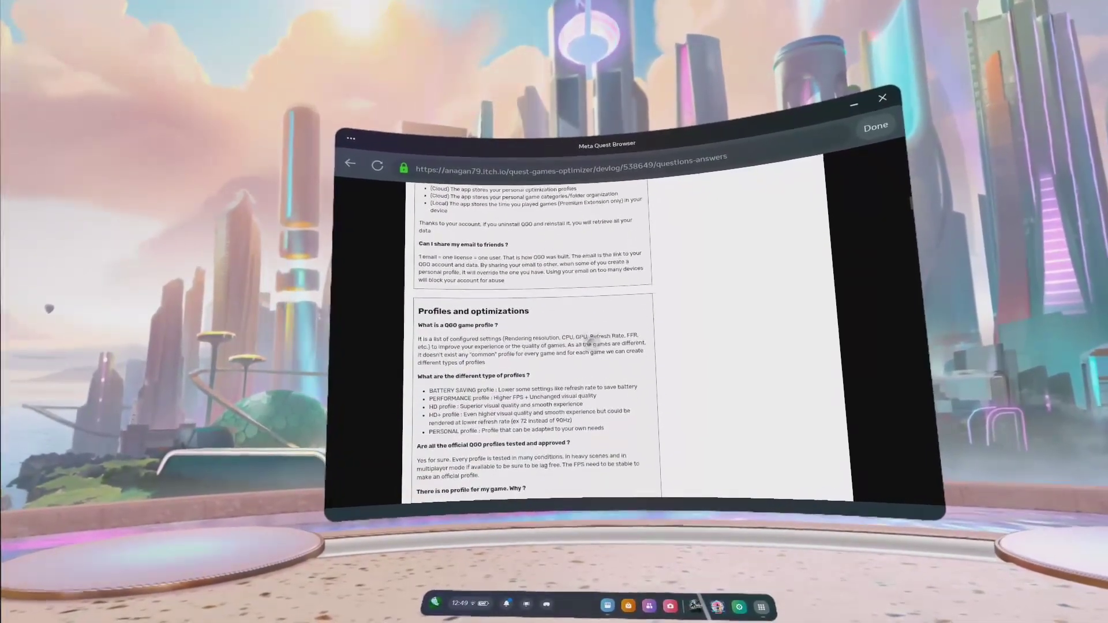